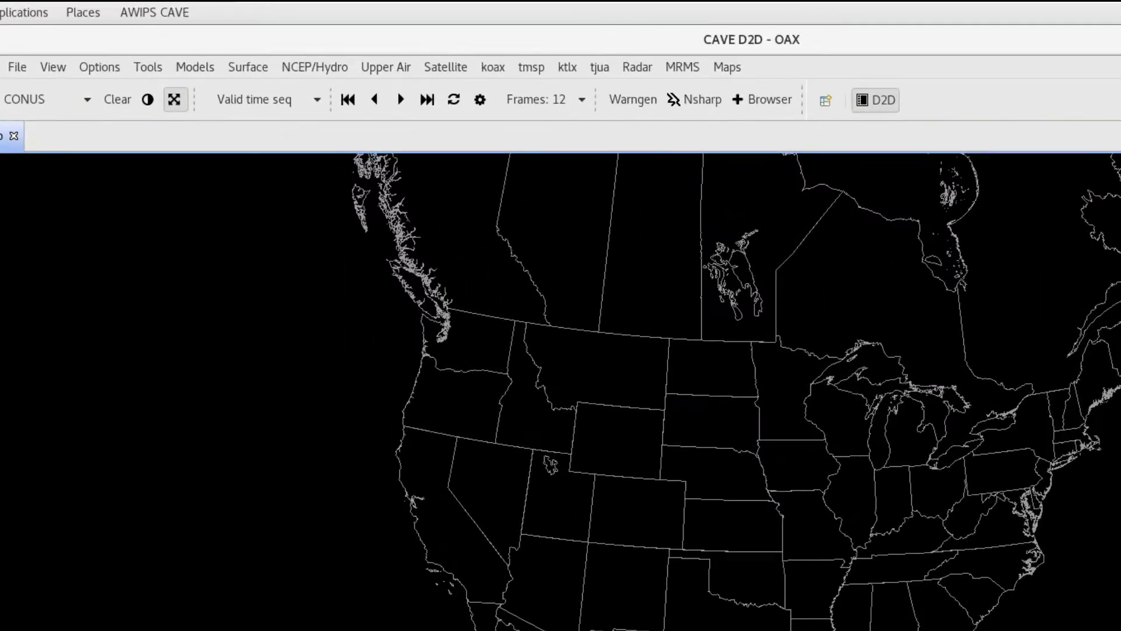
Load the Lincoln, IL (KILX) BUFRUA sounding from the Upper Air products list
{"action": "left_click", "coordinate": [389, 67]}
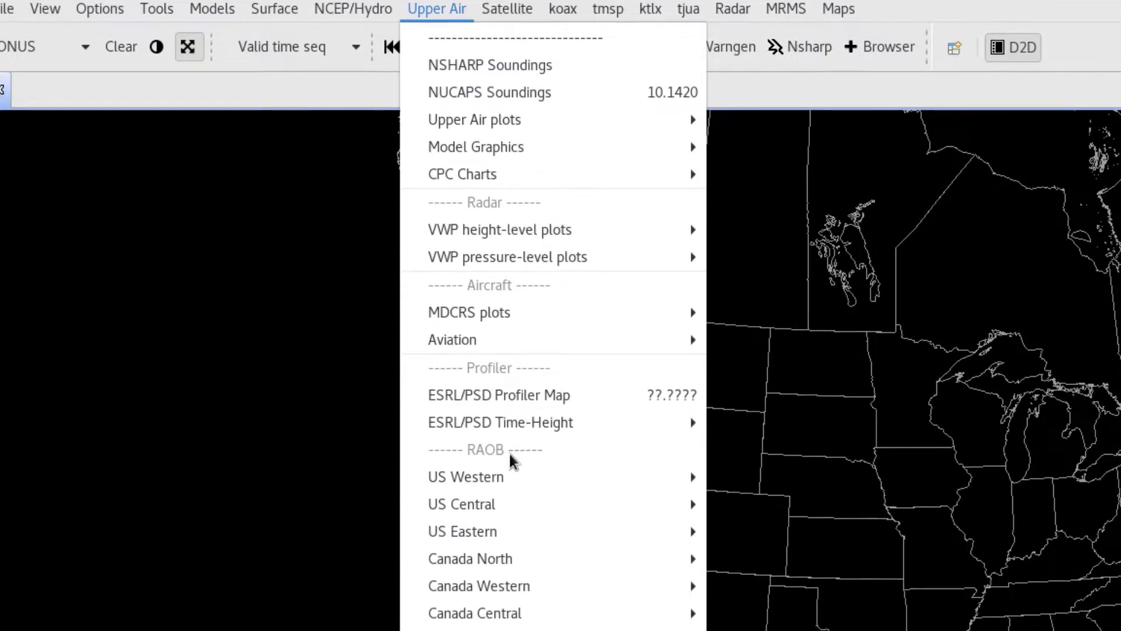
{"action": "mouse_move", "coordinate": [537, 184]}
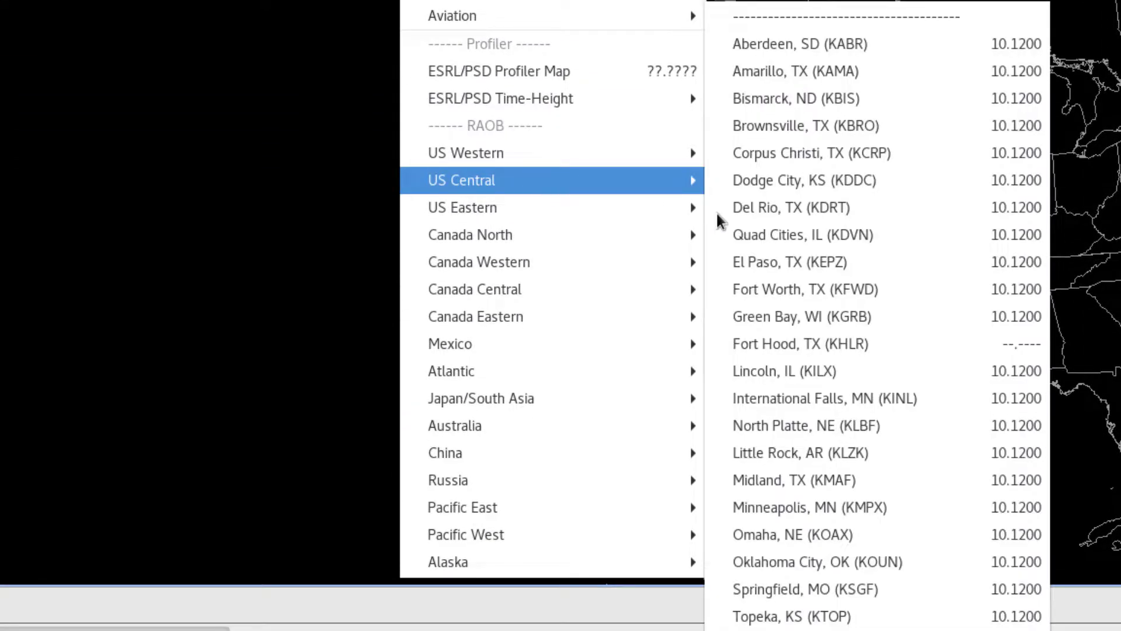
{"action": "left_click", "coordinate": [831, 375]}
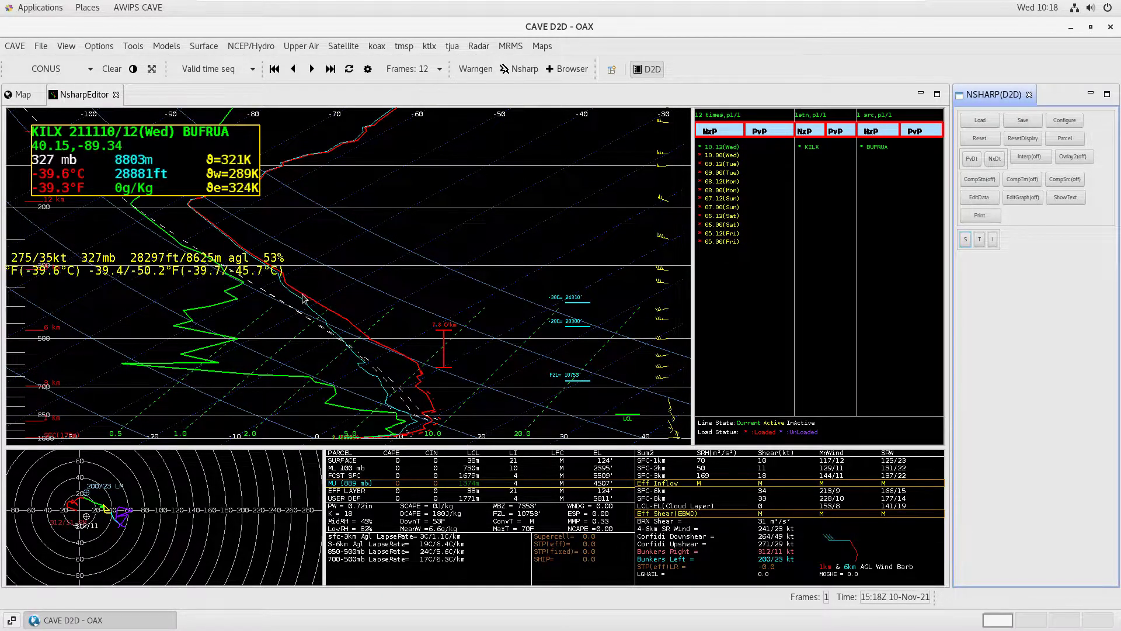
Zoom the KILX skew-T in on the lower atmosphere, roughly 1000 to 500 mb
{"action": "scroll", "coordinate": [467, 420], "scroll_direction": "up", "scroll_amount": 4}
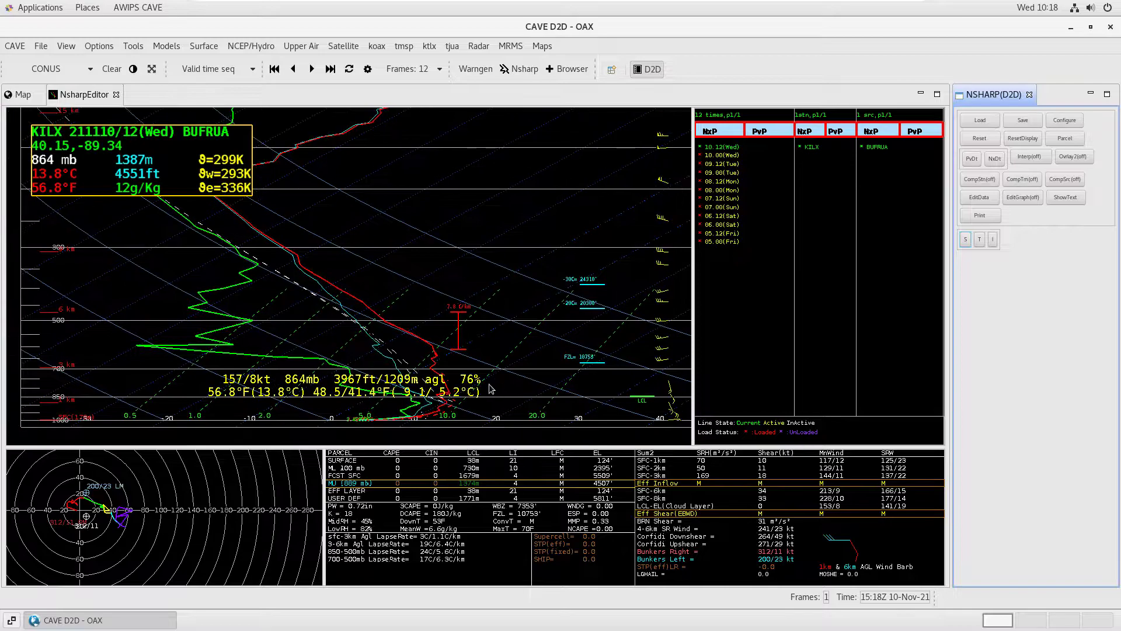
{"action": "scroll", "coordinate": [451, 366], "scroll_direction": "up", "scroll_amount": 3}
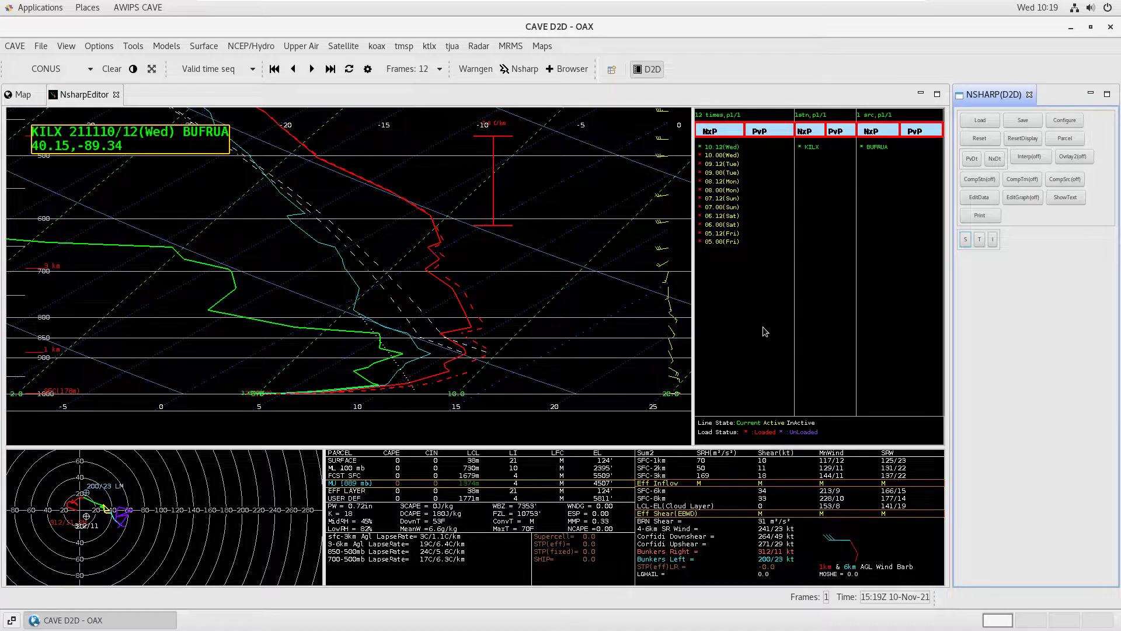
Step through the KILX sounding times 10.00(Wed), 09.12(Tue) and 09.00(Tue)
{"action": "left_click", "coordinate": [729, 158]}
{"action": "left_click", "coordinate": [730, 164]}
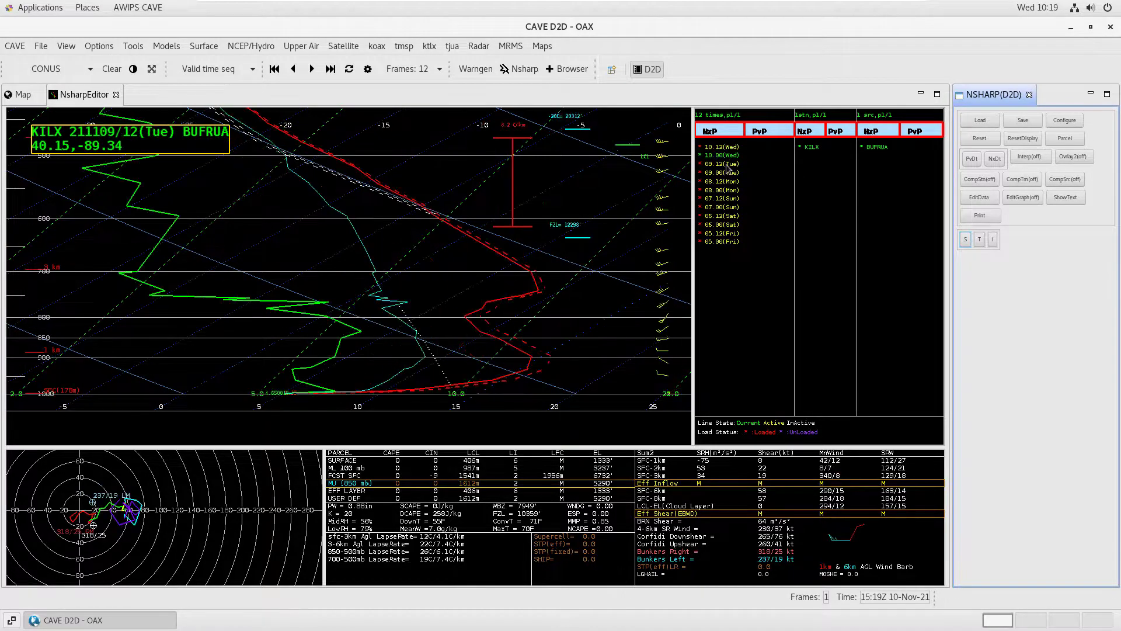
{"action": "left_click", "coordinate": [725, 173]}
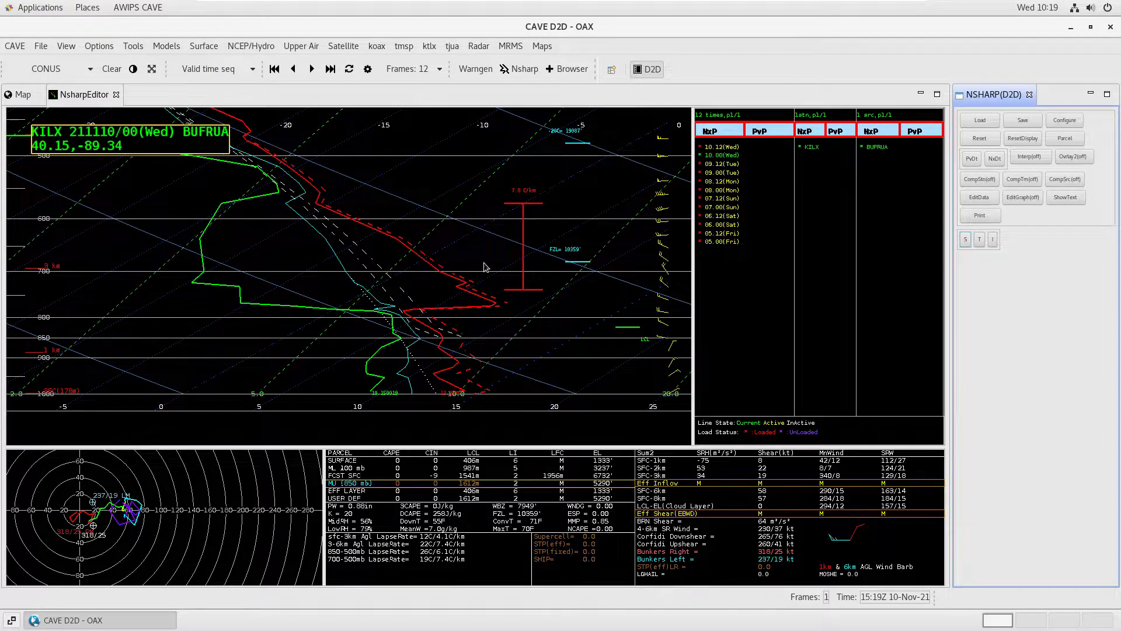
Pan and zoom the hodograph, then place the storm motion marker at 286° / 87 knots
{"action": "left_click_drag", "start_coordinate": [94, 515], "coordinate": [141, 509]}
{"action": "scroll", "coordinate": [141, 509], "scroll_direction": "up", "scroll_amount": 5}
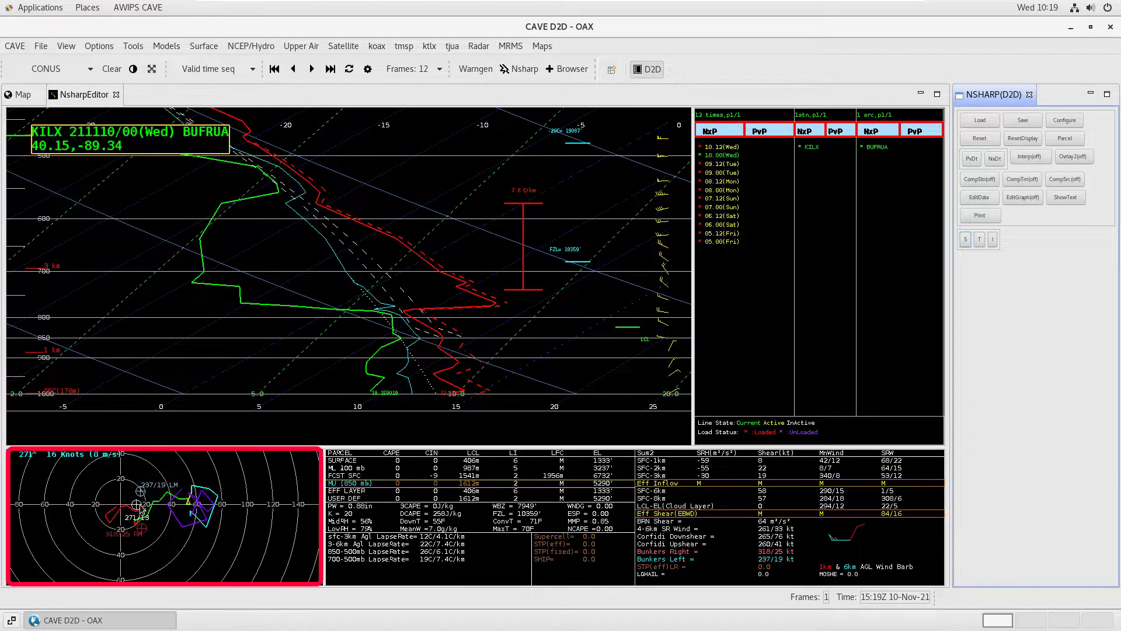
{"action": "left_click", "coordinate": [229, 558]}
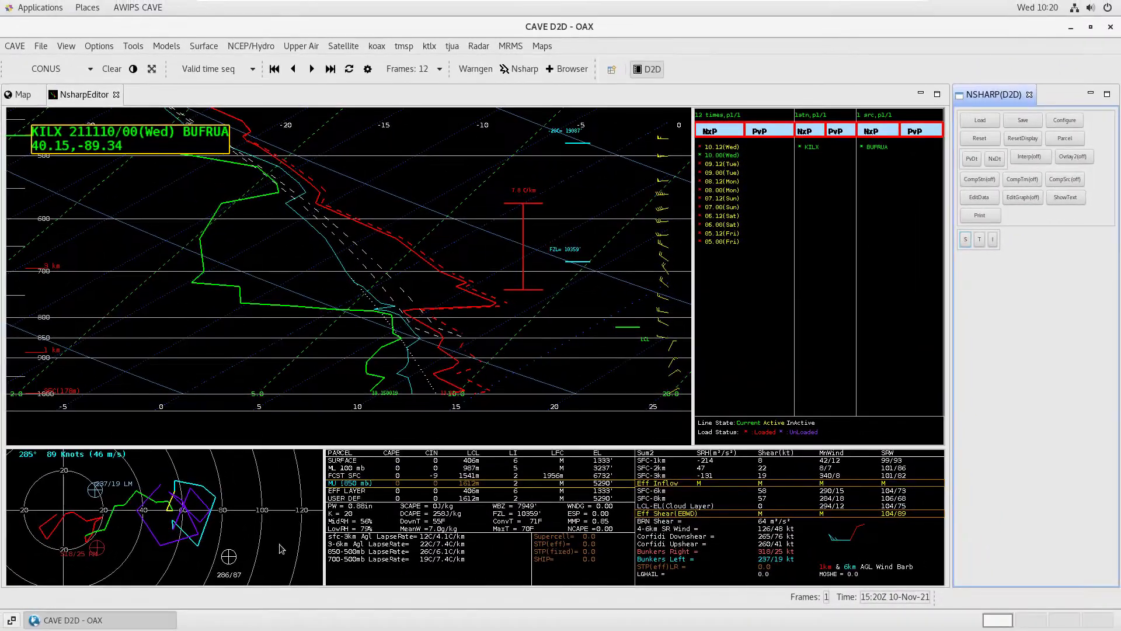
Toggle between the SURFACE and MU (850 mb) parcel traces, finishing on the surface parcel
{"action": "left_click", "coordinate": [353, 462]}
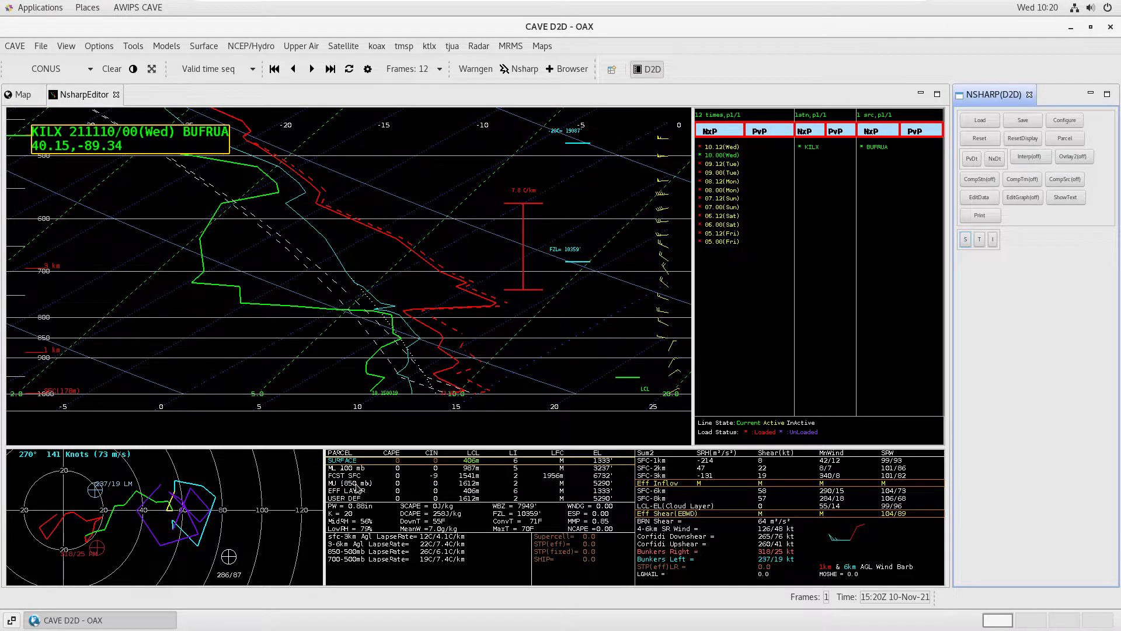
{"action": "left_click", "coordinate": [357, 484]}
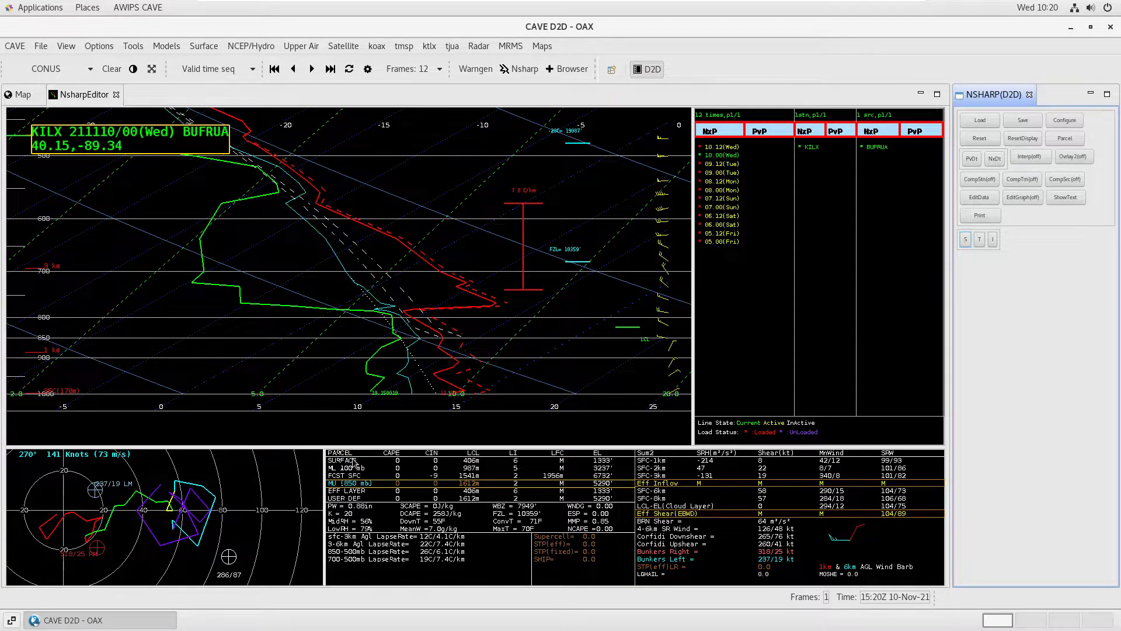
{"action": "left_click", "coordinate": [354, 462]}
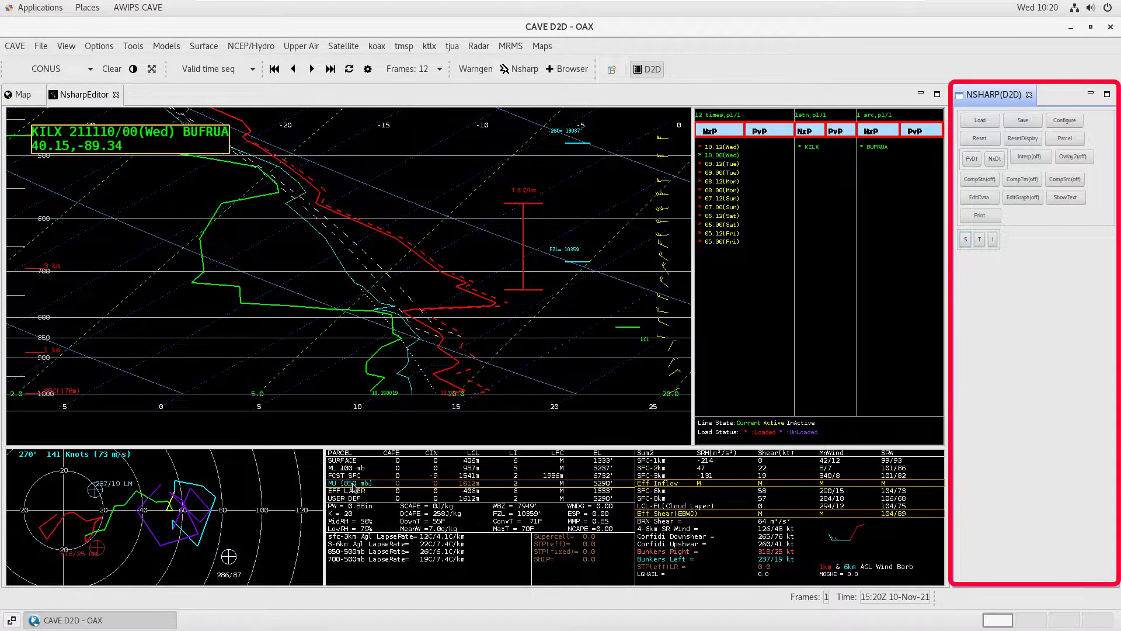
Select the MU parcel row, then change it to a User Defined Level parcel at 950 mb
{"action": "left_click", "coordinate": [355, 484]}
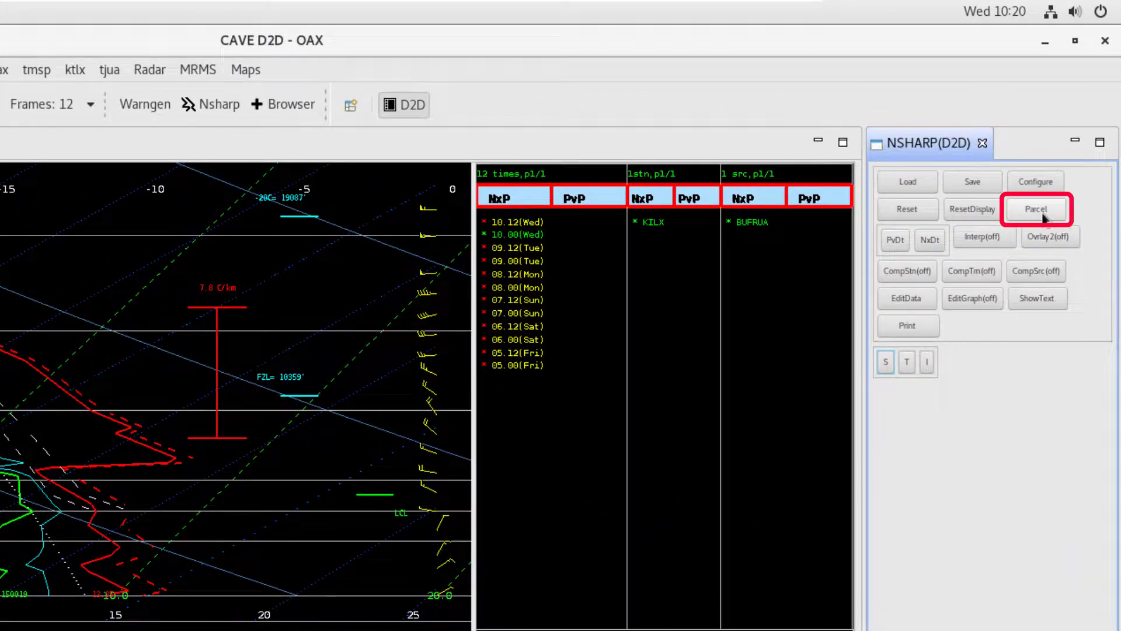
{"action": "left_click", "coordinate": [1068, 142]}
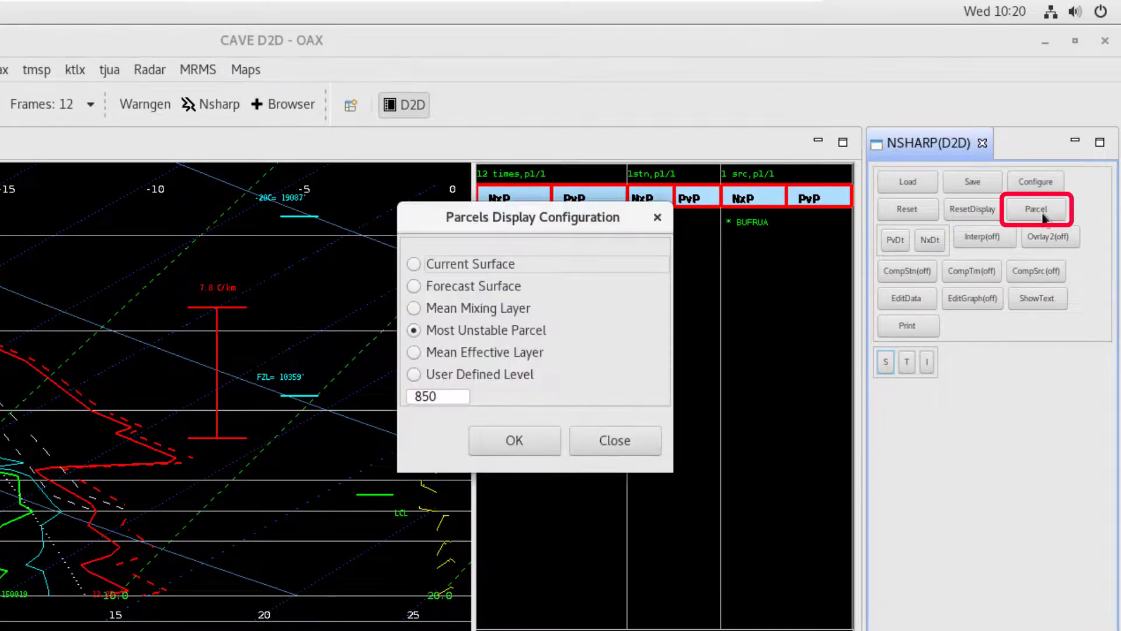
{"action": "left_click", "coordinate": [413, 376]}
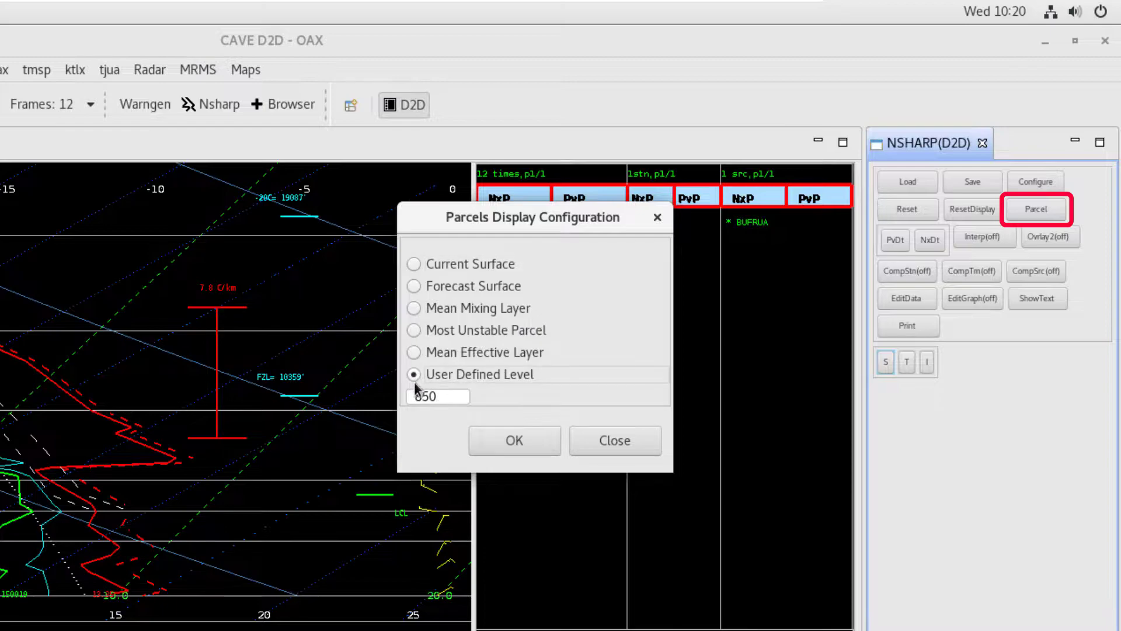
{"action": "left_click_drag", "start_coordinate": [451, 397], "coordinate": [410, 399]}
{"action": "type", "text": "950"}
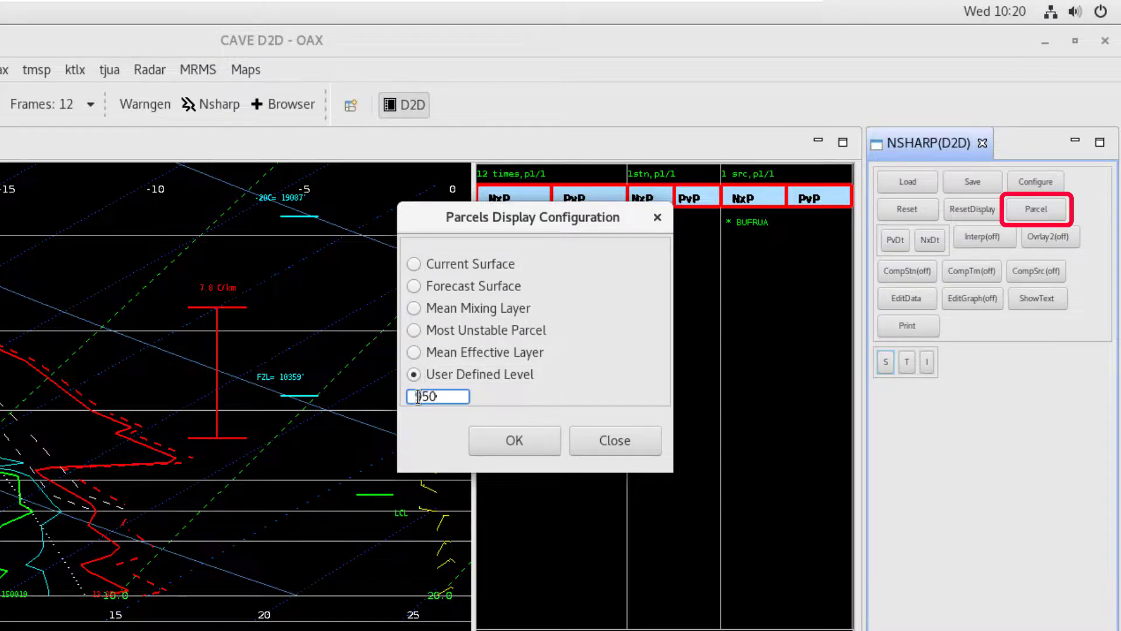
{"action": "left_click", "coordinate": [487, 445]}
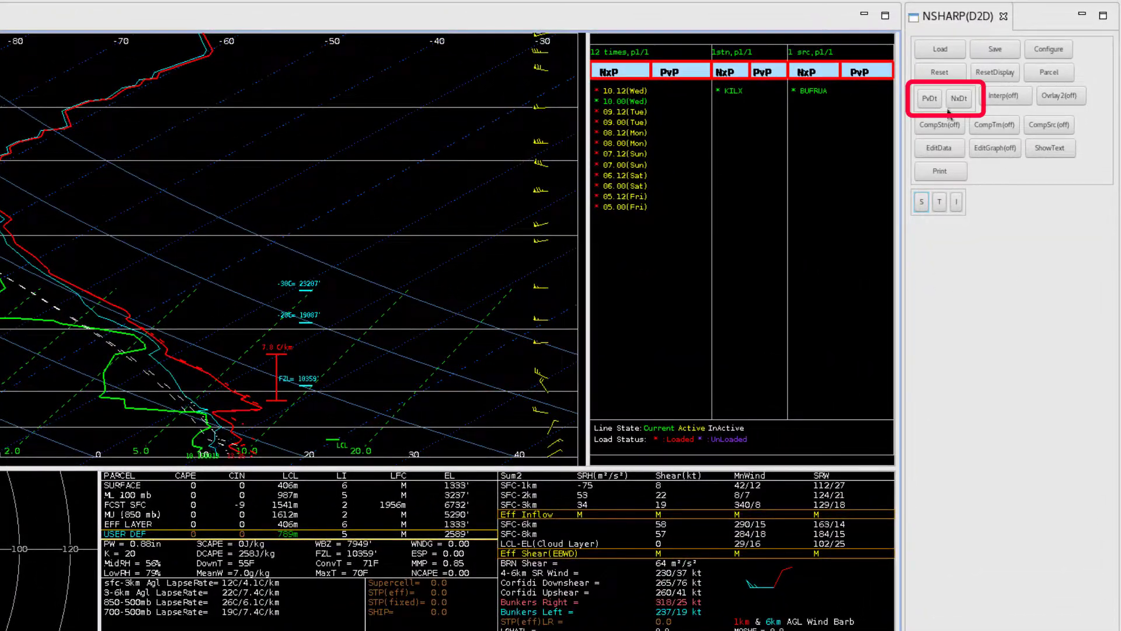
{"action": "left_click", "coordinate": [933, 101]}
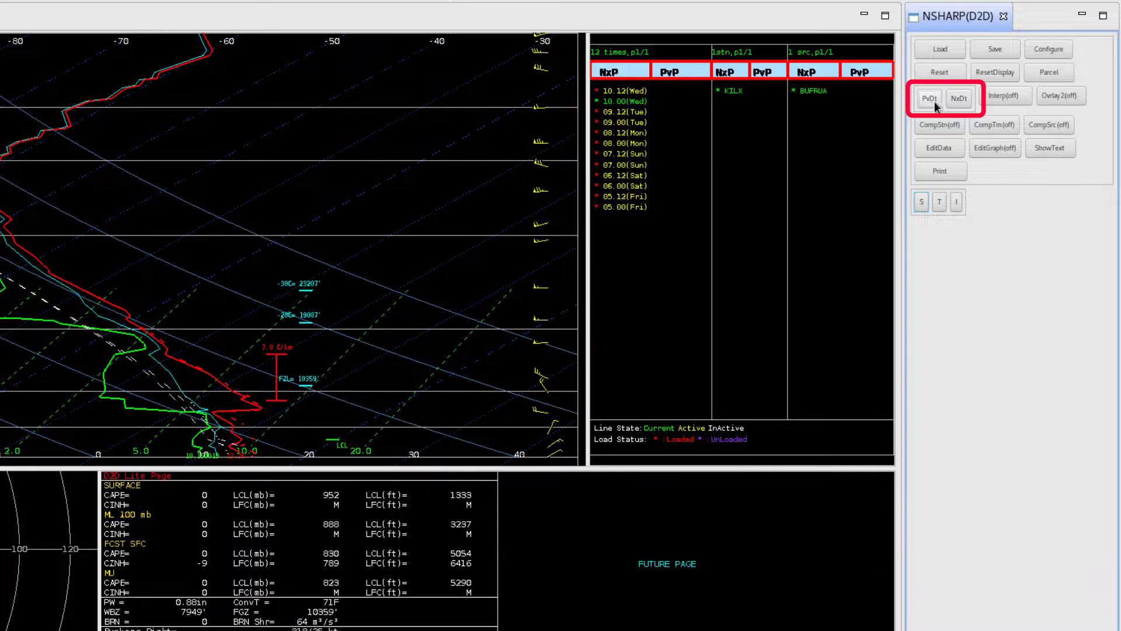
{"action": "left_click", "coordinate": [958, 99]}
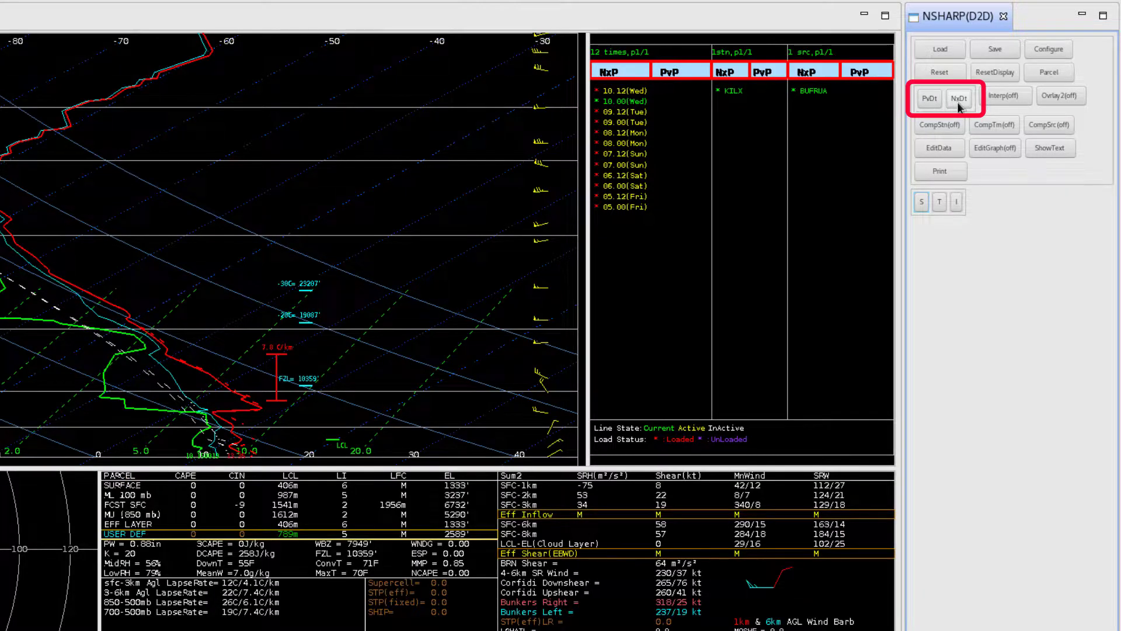
{"action": "left_click", "coordinate": [958, 103]}
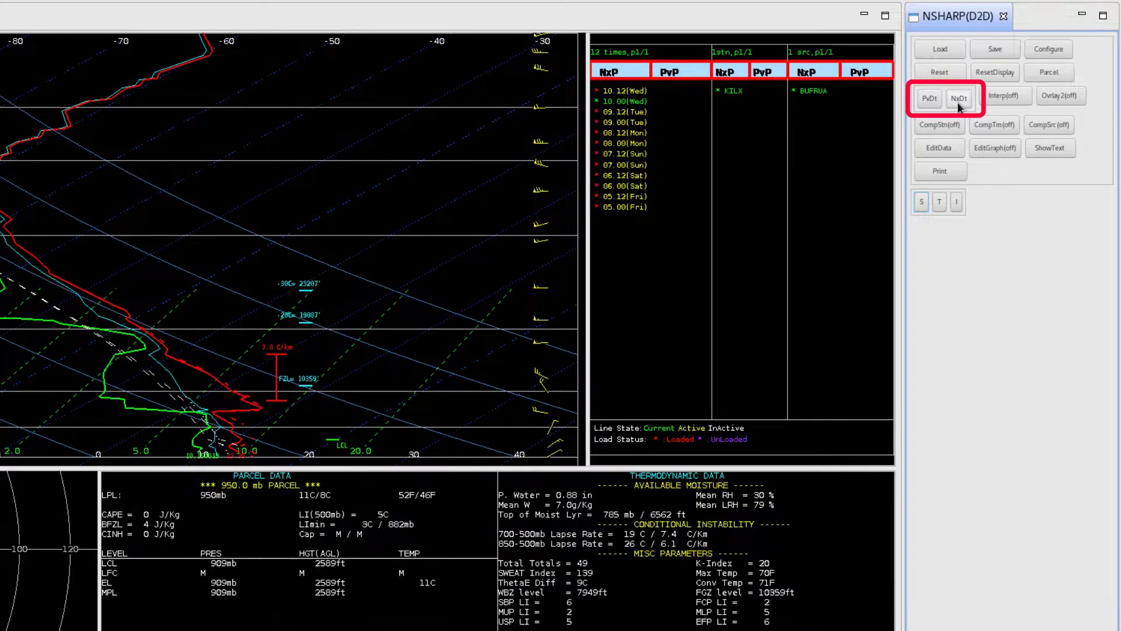
{"action": "left_click", "coordinate": [958, 104]}
{"action": "left_click", "coordinate": [958, 104]}
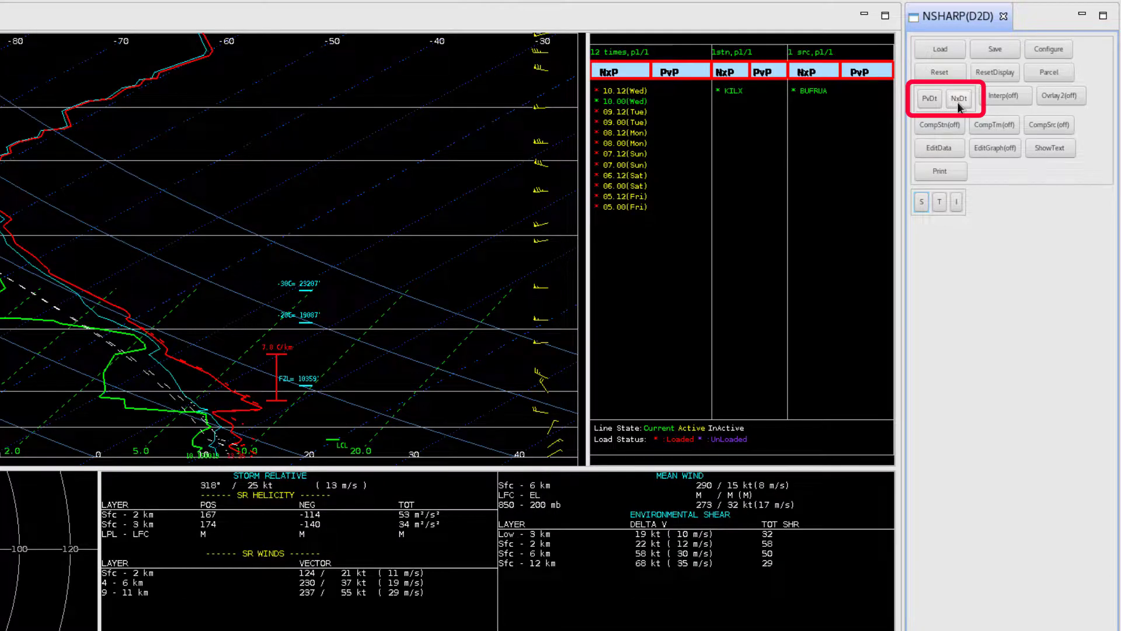
{"action": "left_click", "coordinate": [958, 100]}
{"action": "left_click", "coordinate": [958, 99]}
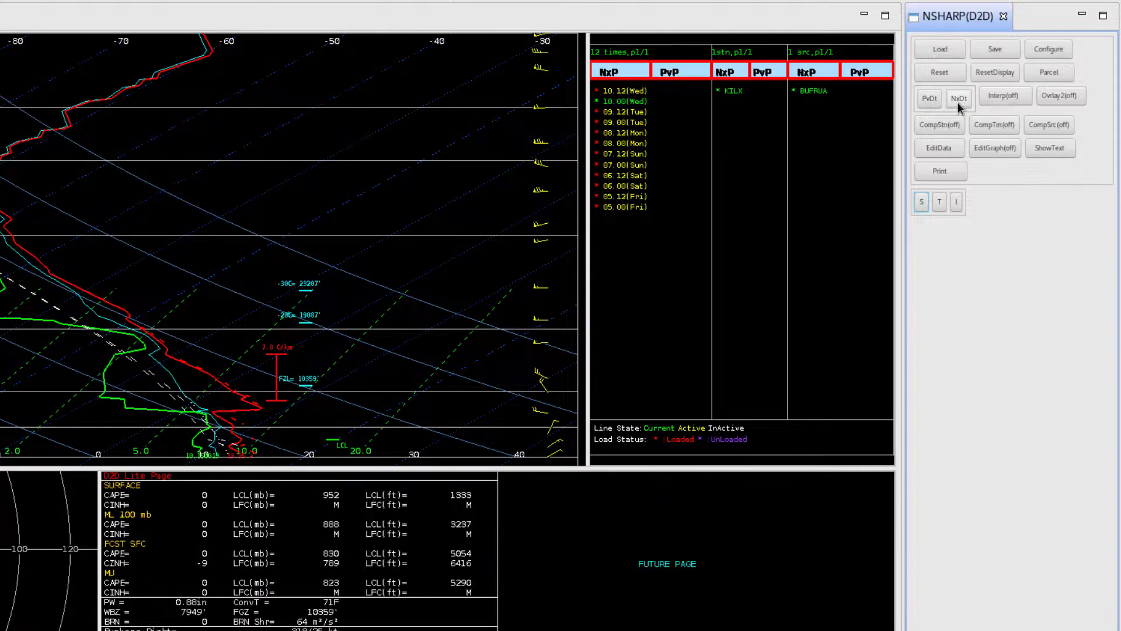
{"action": "left_click", "coordinate": [958, 101]}
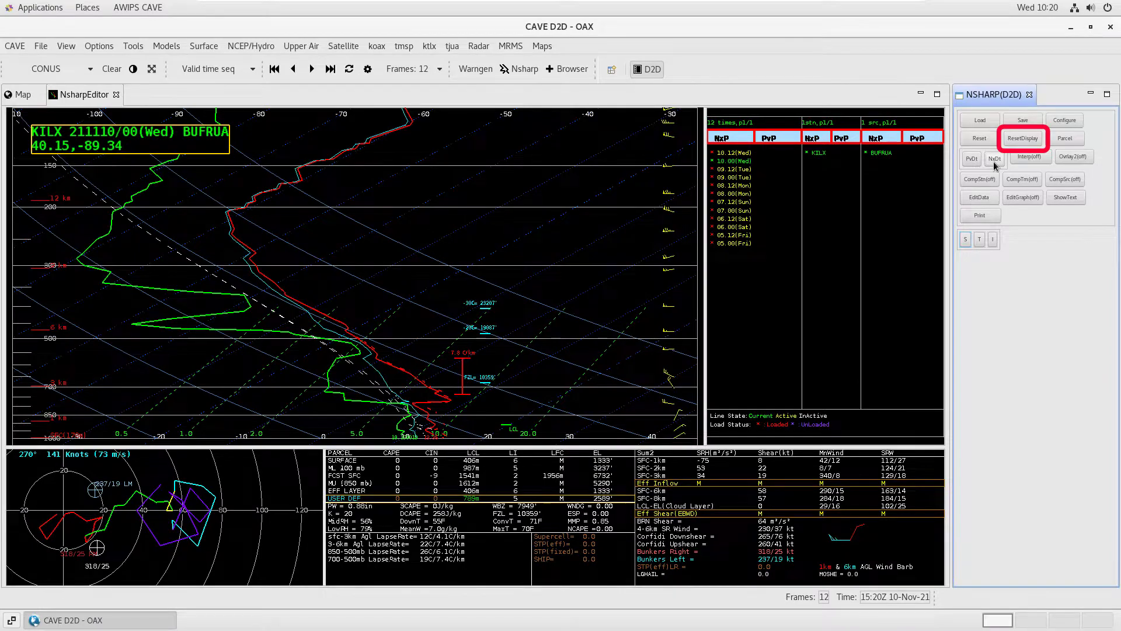
Reset the NSHARP display to its default scale and centring with ResetDisplay
{"action": "left_click", "coordinate": [1023, 140]}
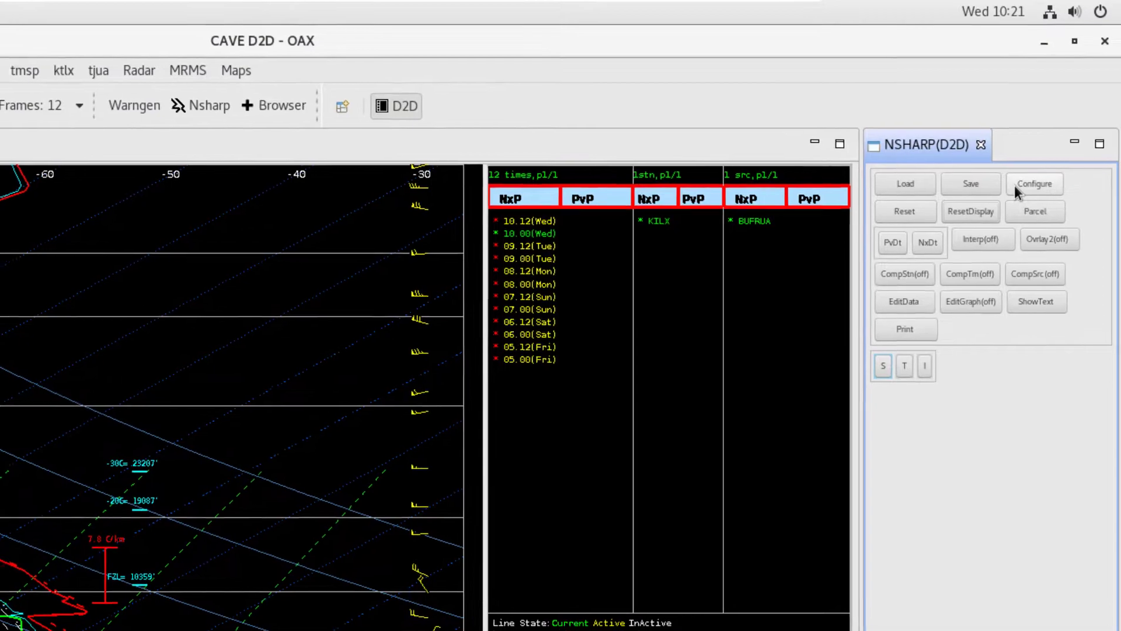
Apply the SPC Wide Screen Configuration in Display Pane Configuration, then close the configuration dialogs
{"action": "left_click", "coordinate": [1016, 187]}
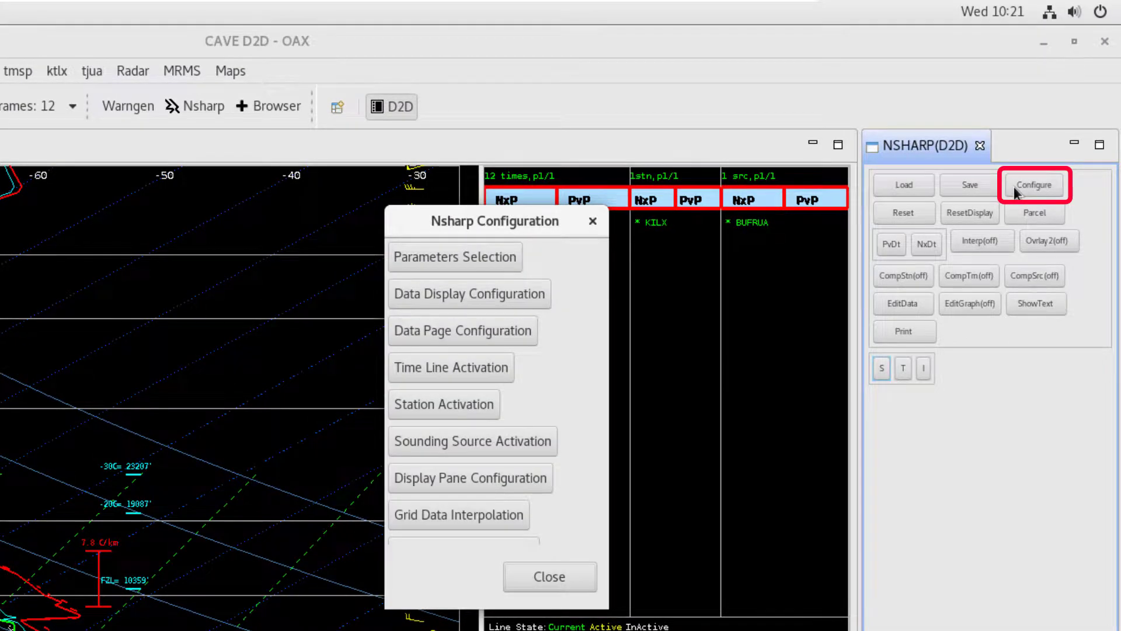
{"action": "left_click", "coordinate": [530, 478]}
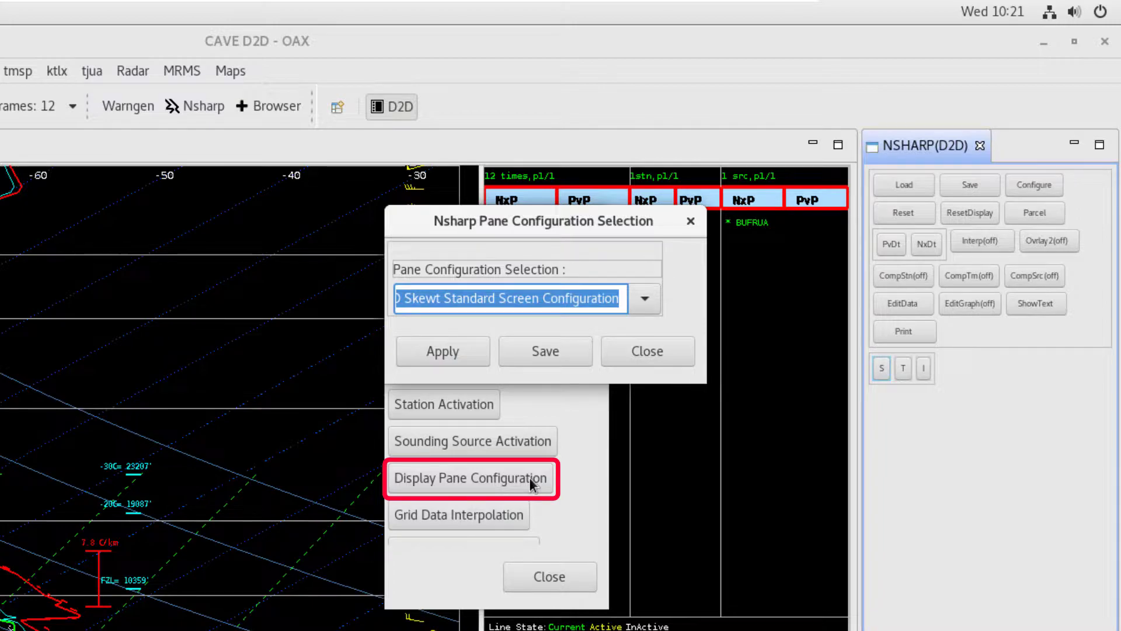
{"action": "left_click", "coordinate": [649, 300]}
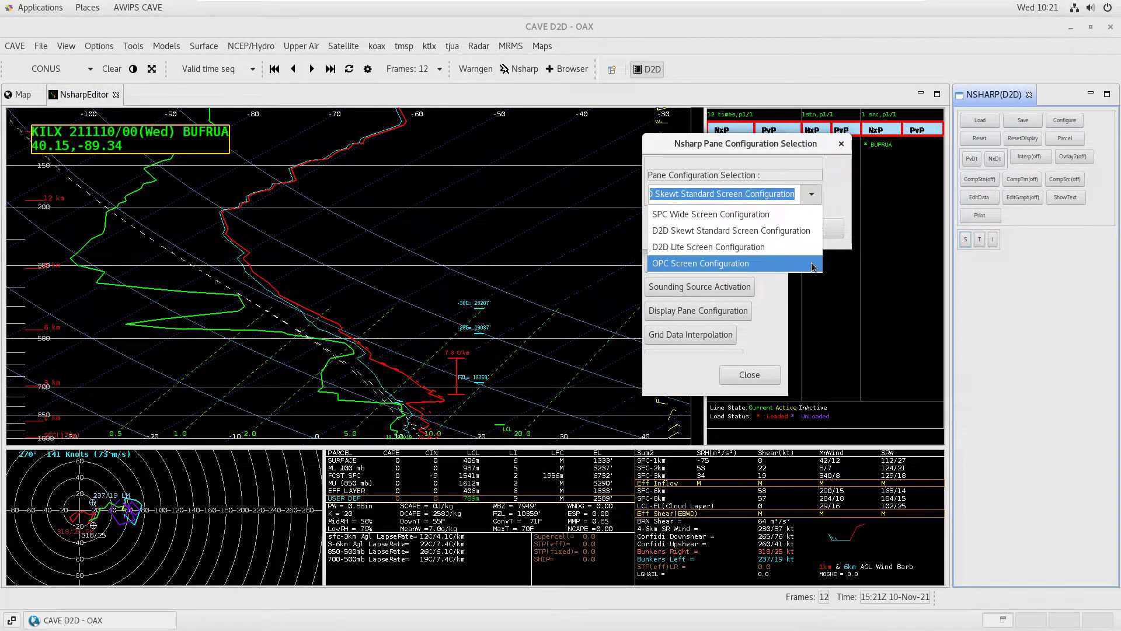
{"action": "left_click", "coordinate": [787, 214]}
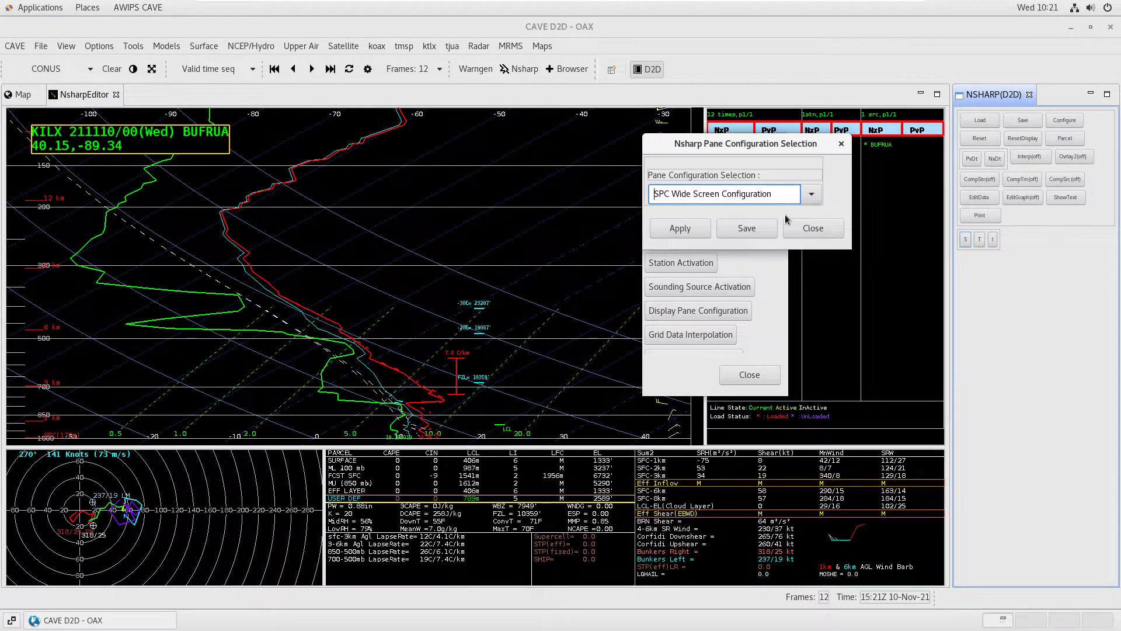
{"action": "left_click", "coordinate": [690, 232]}
{"action": "left_click", "coordinate": [813, 228]}
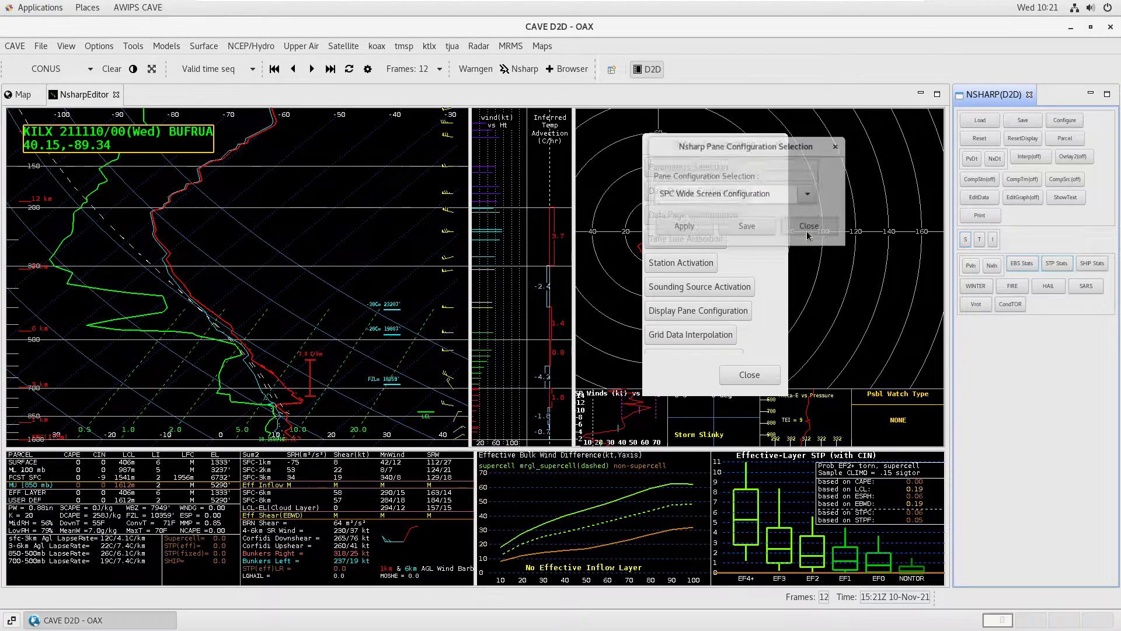
{"action": "left_click", "coordinate": [749, 375]}
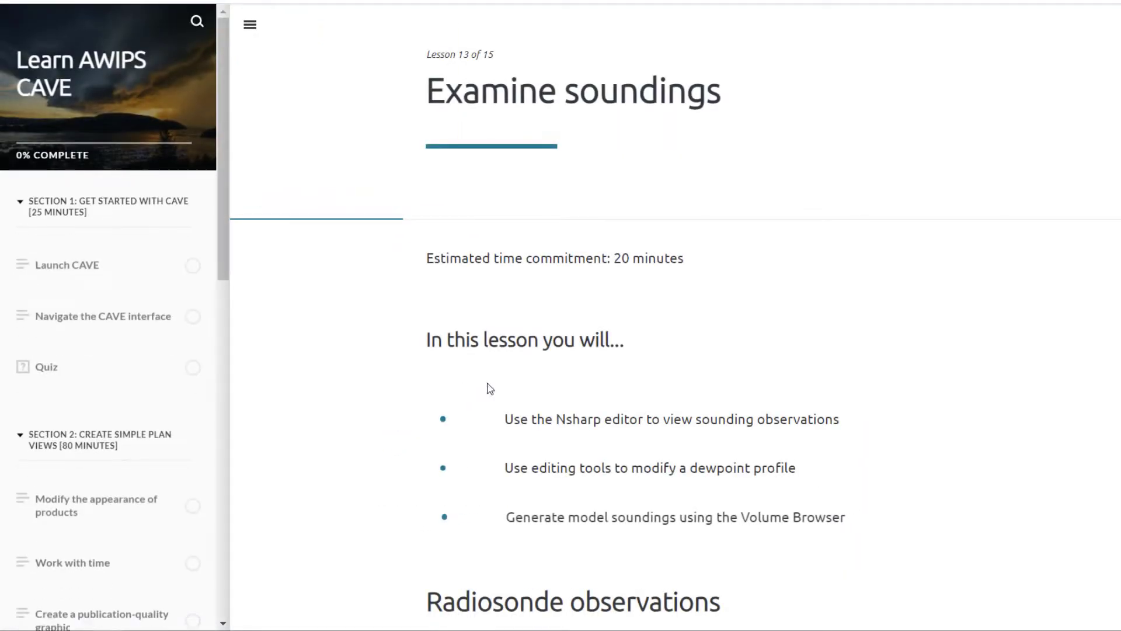
Open the Sampling and Skew-T Display hotspot notes on the Examine soundings lesson's Nsharp graphic
{"action": "scroll", "coordinate": [1051, 390], "scroll_direction": "down", "scroll_amount": 9}
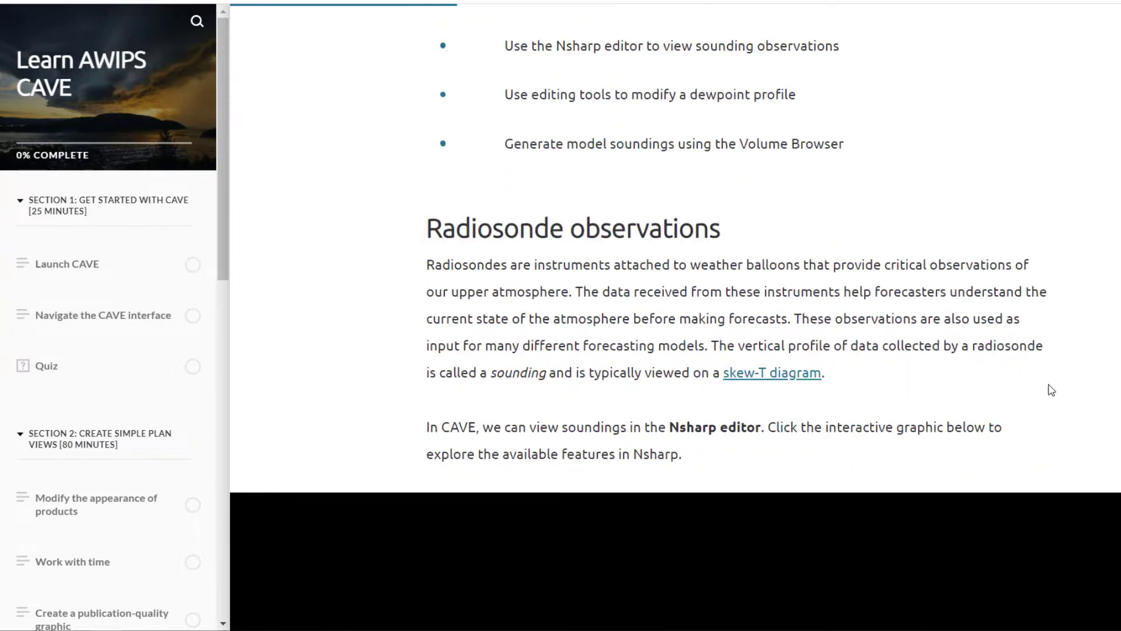
{"action": "scroll", "coordinate": [1051, 390], "scroll_direction": "down", "scroll_amount": 4}
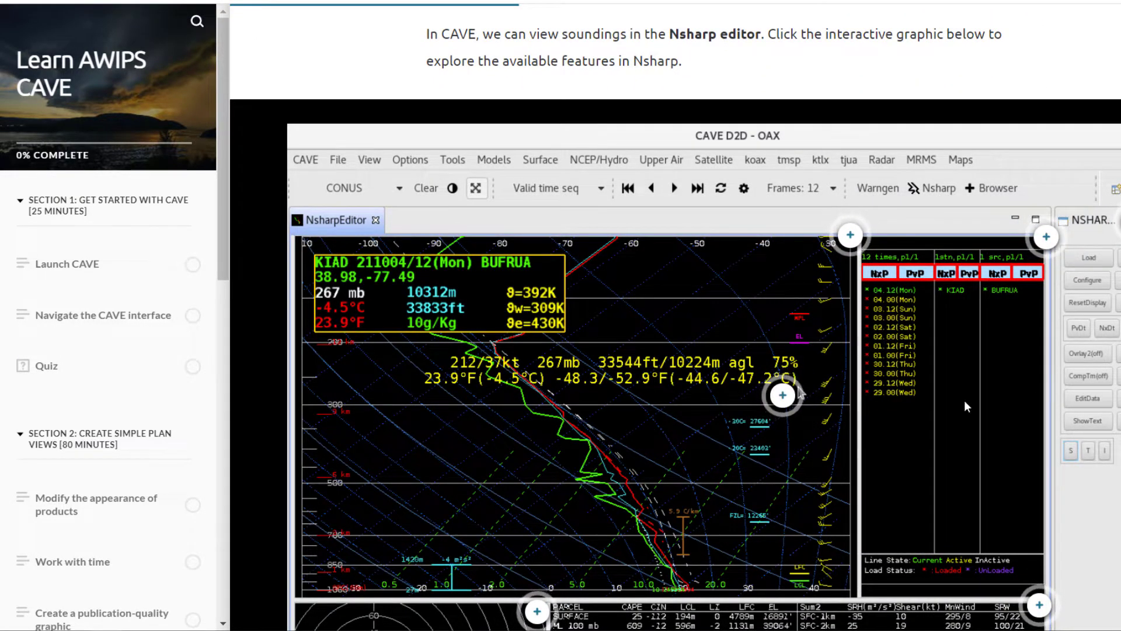
{"action": "left_click", "coordinate": [785, 396]}
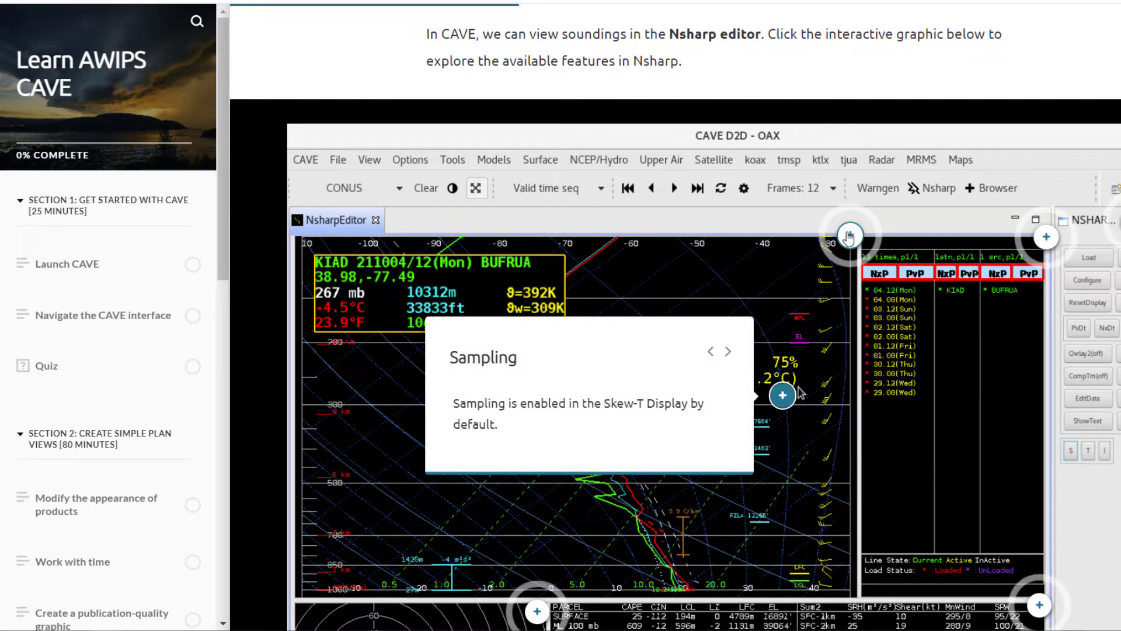
{"action": "left_click", "coordinate": [849, 236]}
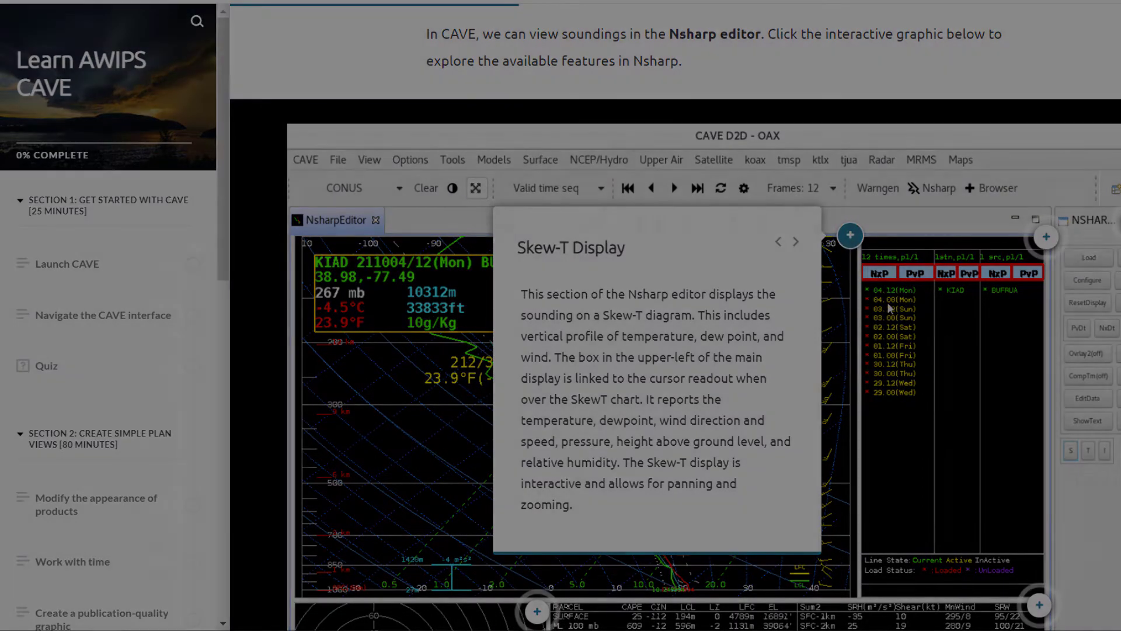